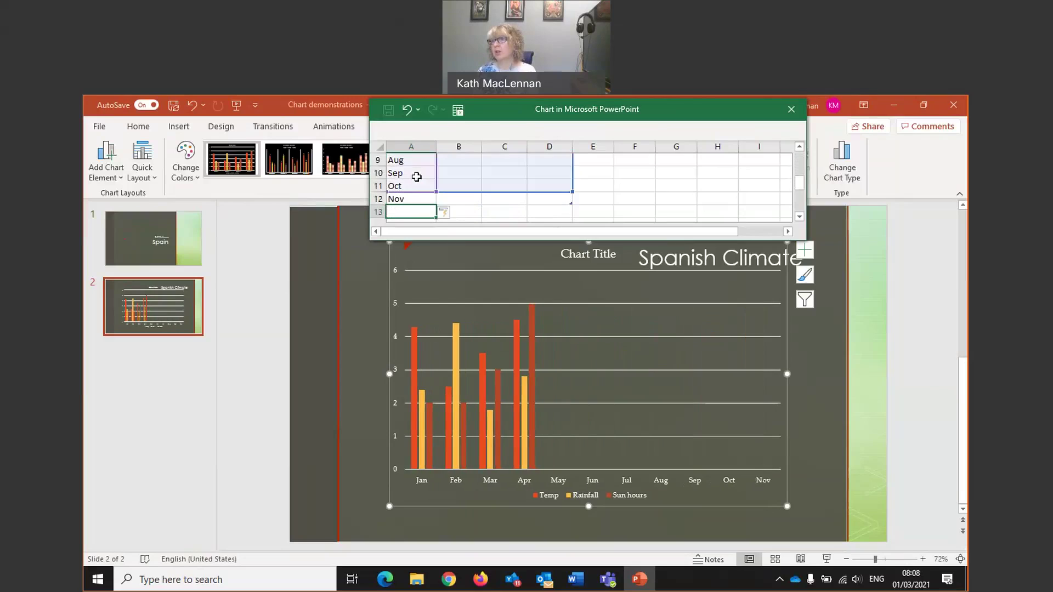
Add Dec as the final month in the chart data with temp 13, rainfall 1.5 and sun hours 5.5
{"action": "key", "text": "Tab"}
{"action": "key", "text": "Tab"}
{"action": "key", "text": "Tab"}
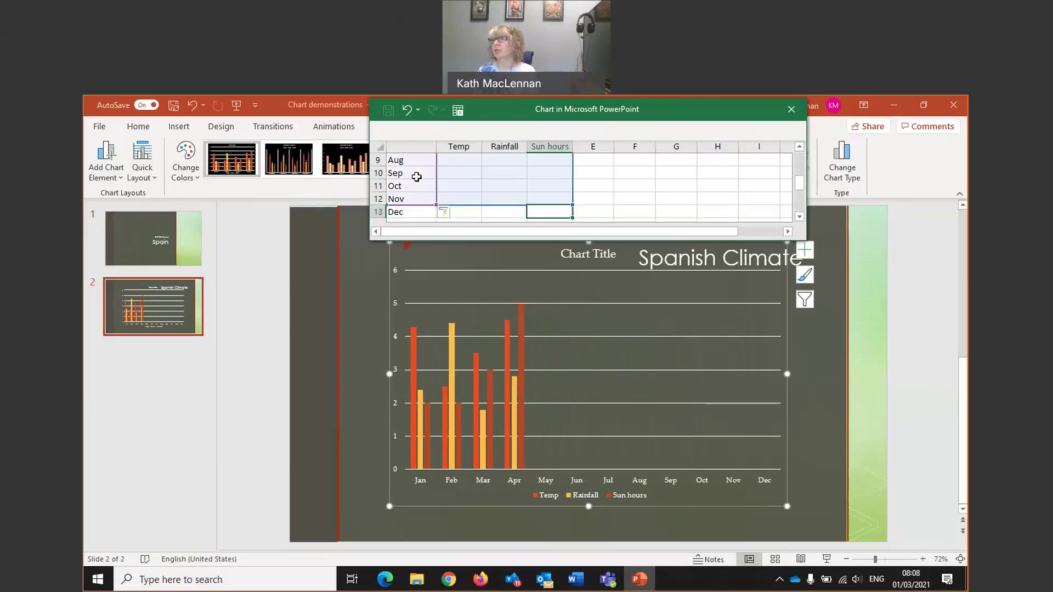
{"action": "left_click", "coordinate": [468, 212]}
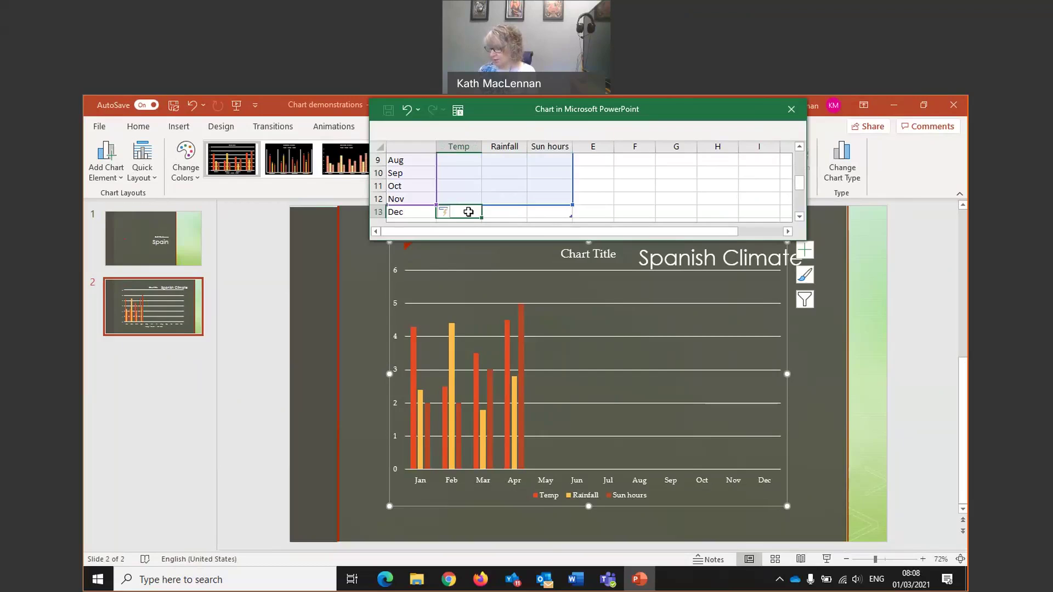
{"action": "left_click", "coordinate": [467, 212]}
{"action": "type", "text": "13"}
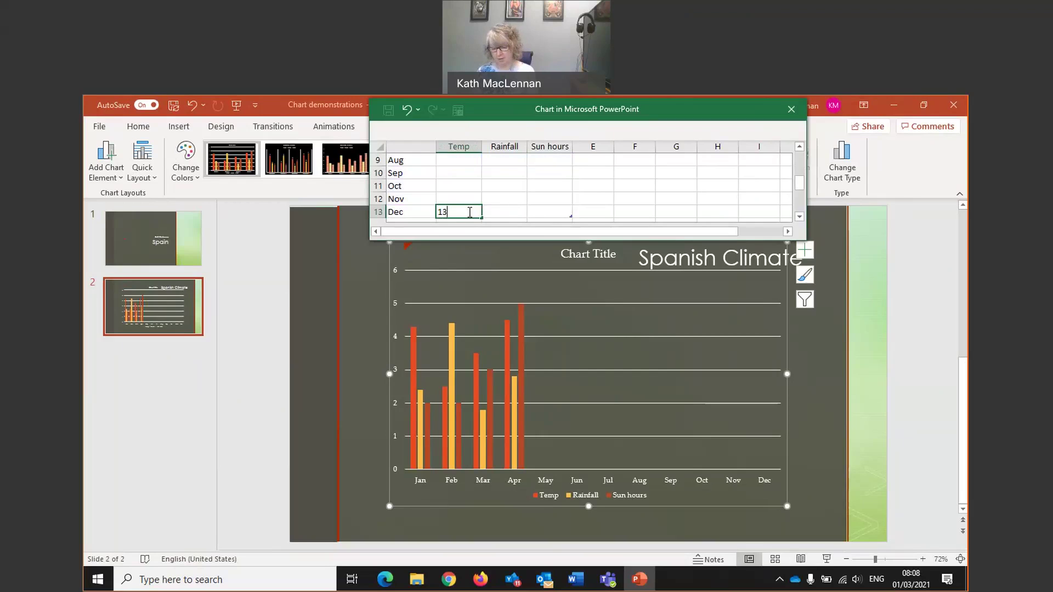
{"action": "key", "text": "Tab"}
{"action": "type", "text": "1.5"}
{"action": "key", "text": "Tab"}
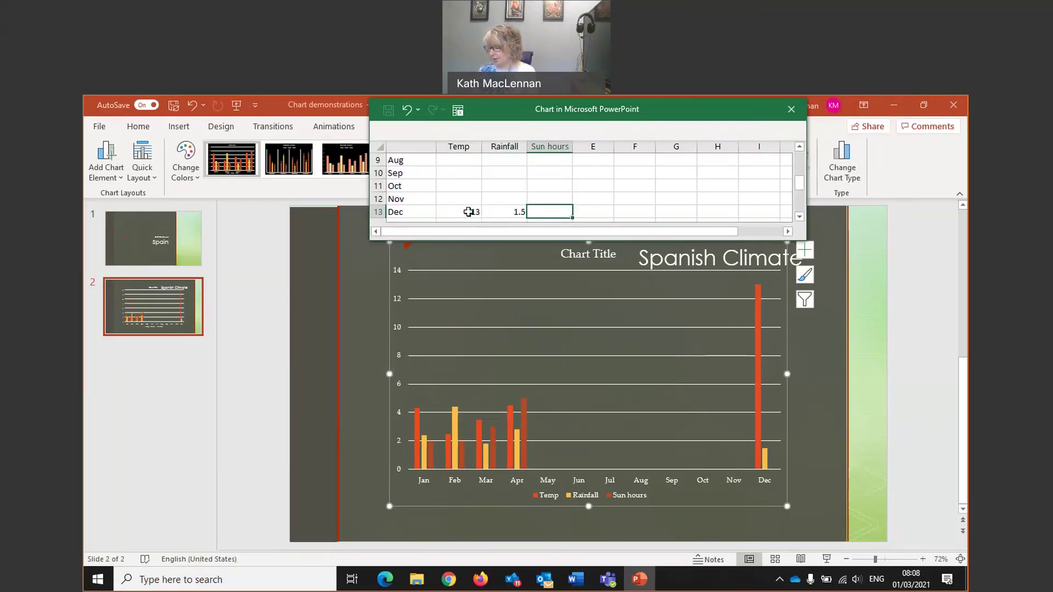
{"action": "type", "text": "5.5"}
Fill in the Nov row of the chart data with sun hours 6, rainfall 1.2 and temp 14
{"action": "key", "text": "Up"}
{"action": "type", "text": "6"}
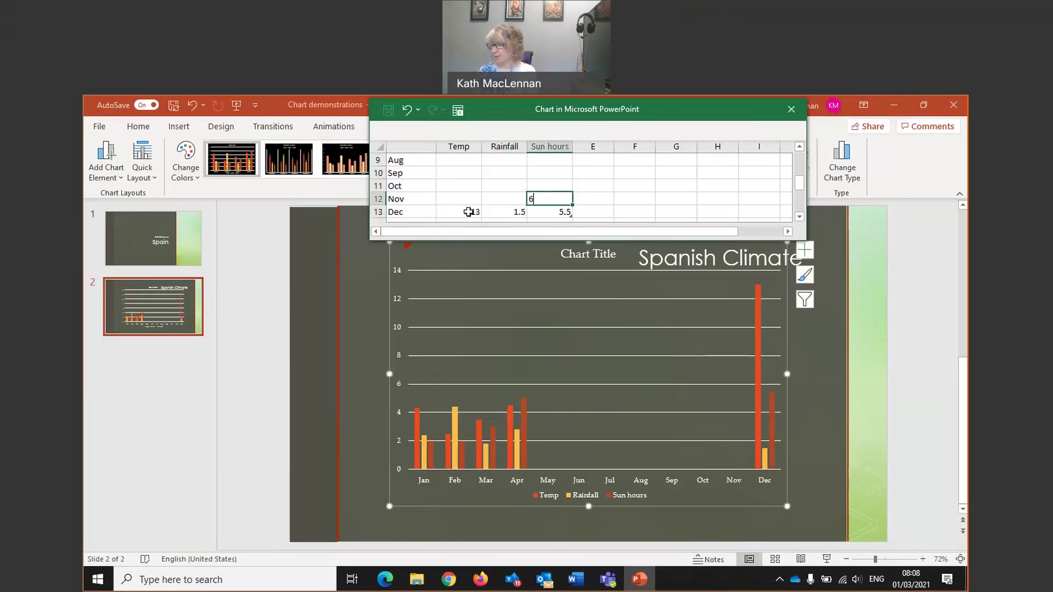
{"action": "key", "text": "Left"}
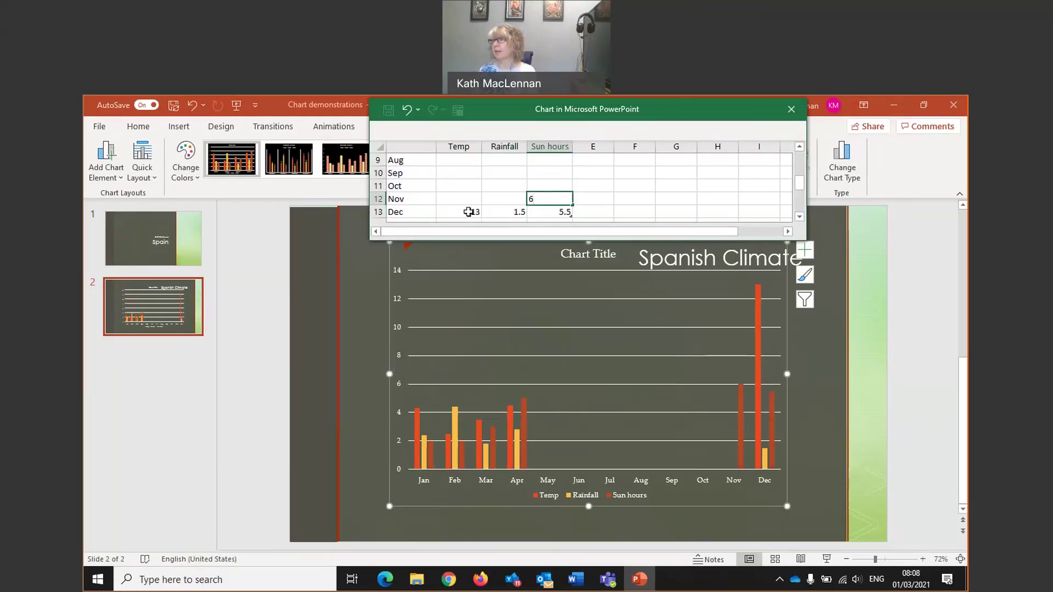
{"action": "type", "text": "1.2"}
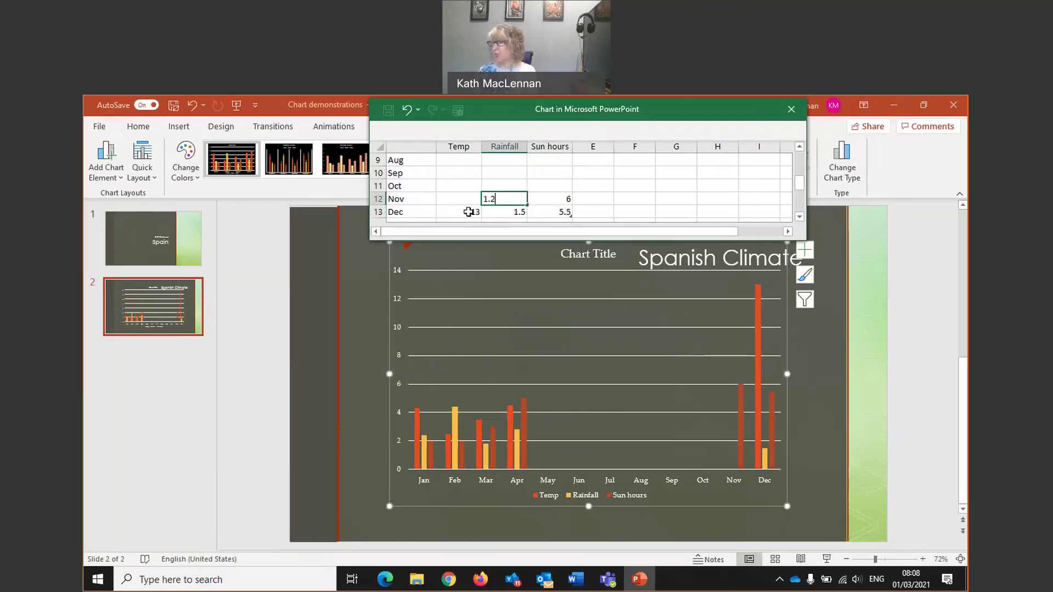
{"action": "key", "text": "Left"}
{"action": "type", "text": "14"}
Fill in the Oct row of the chart data with temp 16, rainfall 1 and sun hours 6.5
{"action": "key", "text": "Up"}
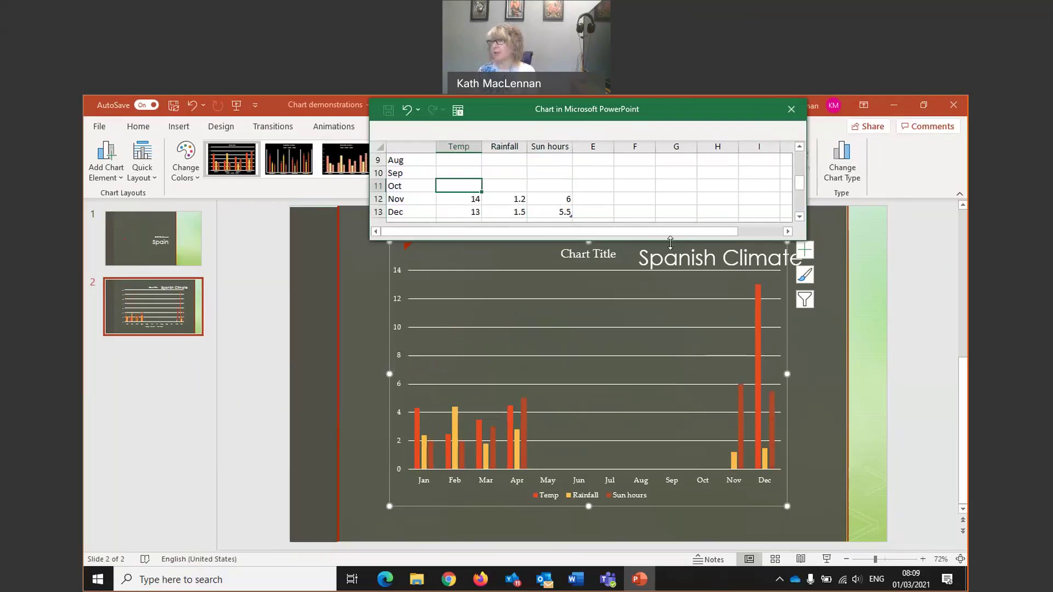
{"action": "type", "text": "16"}
{"action": "key", "text": "Tab"}
{"action": "type", "text": "1"}
{"action": "key", "text": "Tab"}
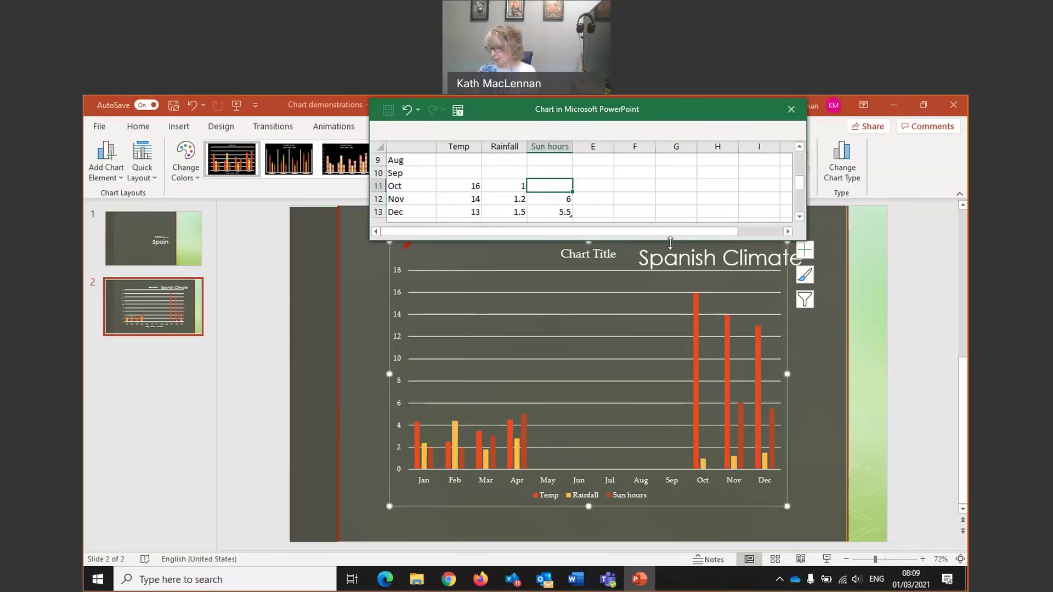
{"action": "type", "text": "6.5"}
Fill in the Sep row of the chart data with sun hours 7, rainfall 0.8 and temp 19
{"action": "key", "text": "Up"}
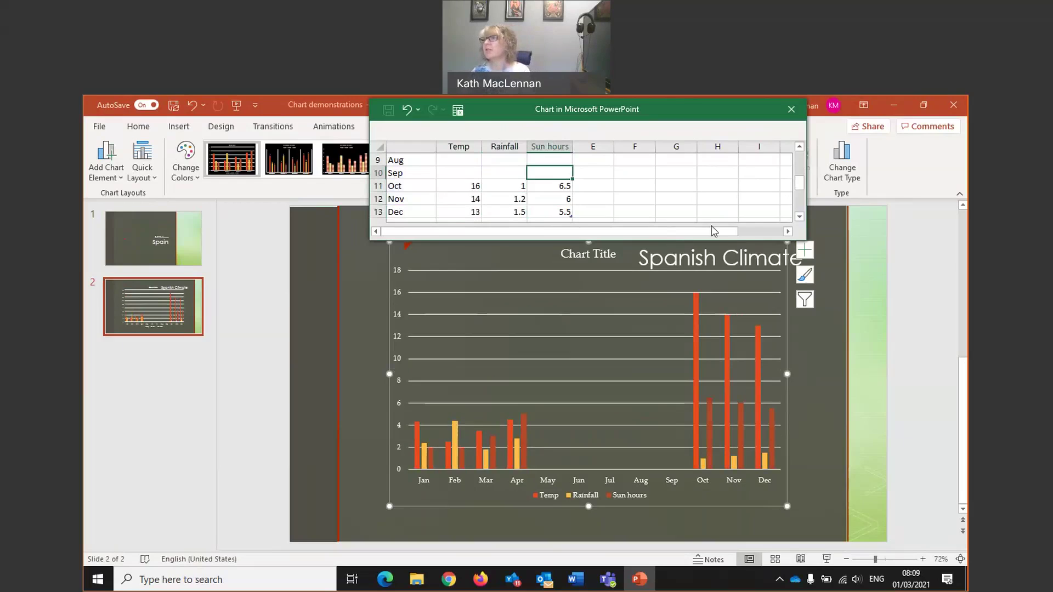
{"action": "type", "text": "7"}
{"action": "left_click", "coordinate": [517, 174]}
{"action": "type", "text": "0.8"}
{"action": "left_click", "coordinate": [469, 174]}
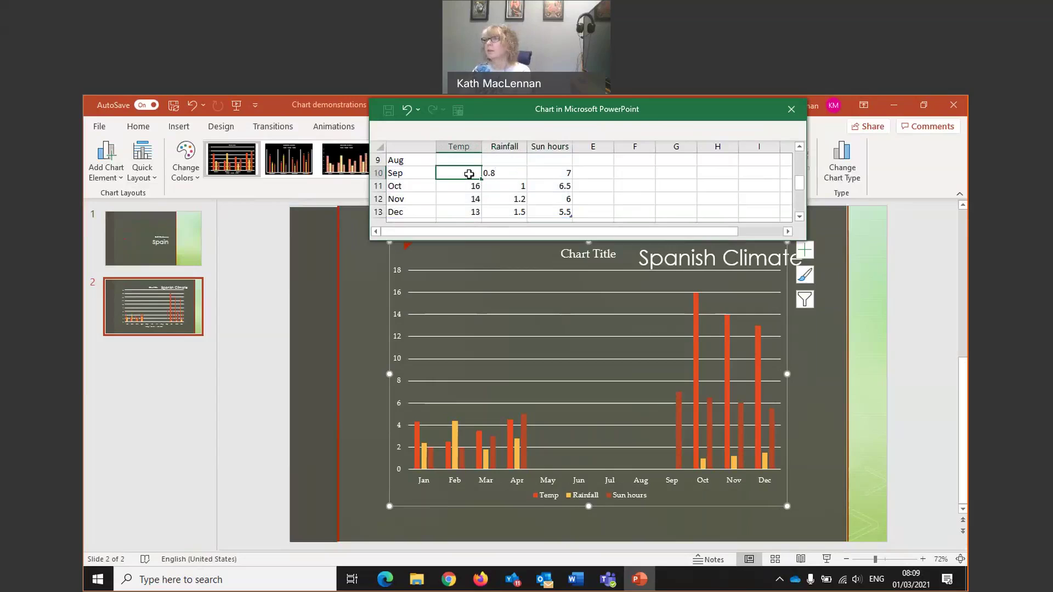
{"action": "type", "text": "1"}
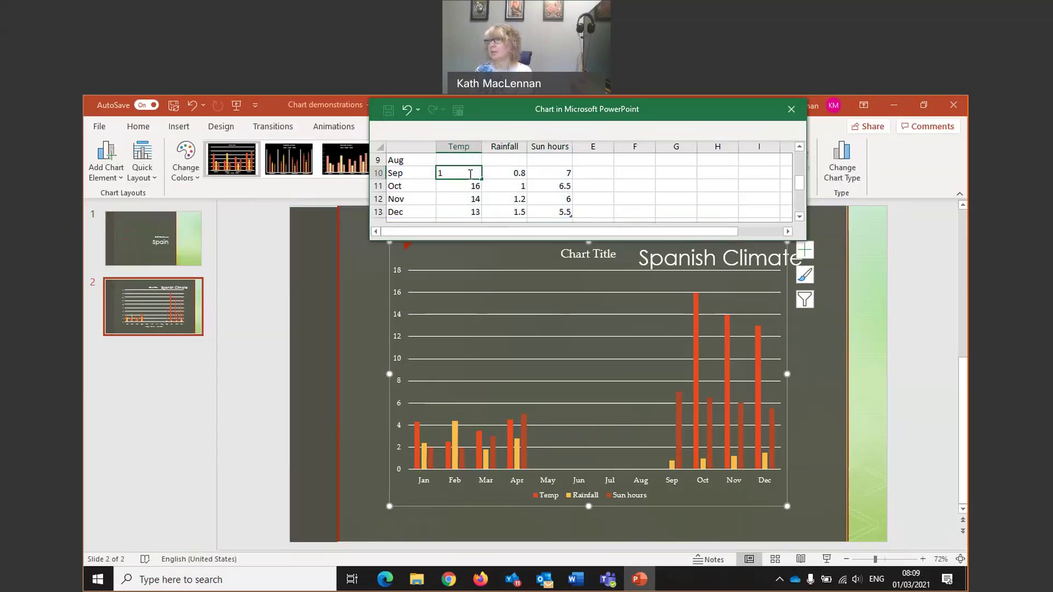
{"action": "type", "text": "7"}
{"action": "key", "text": "BackSpace"}
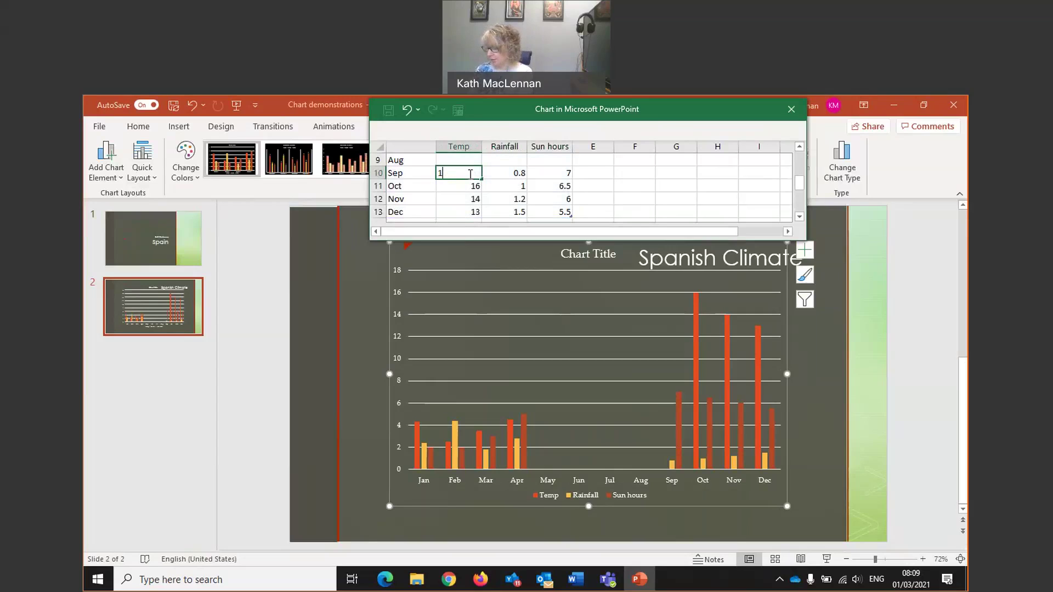
{"action": "type", "text": "9"}
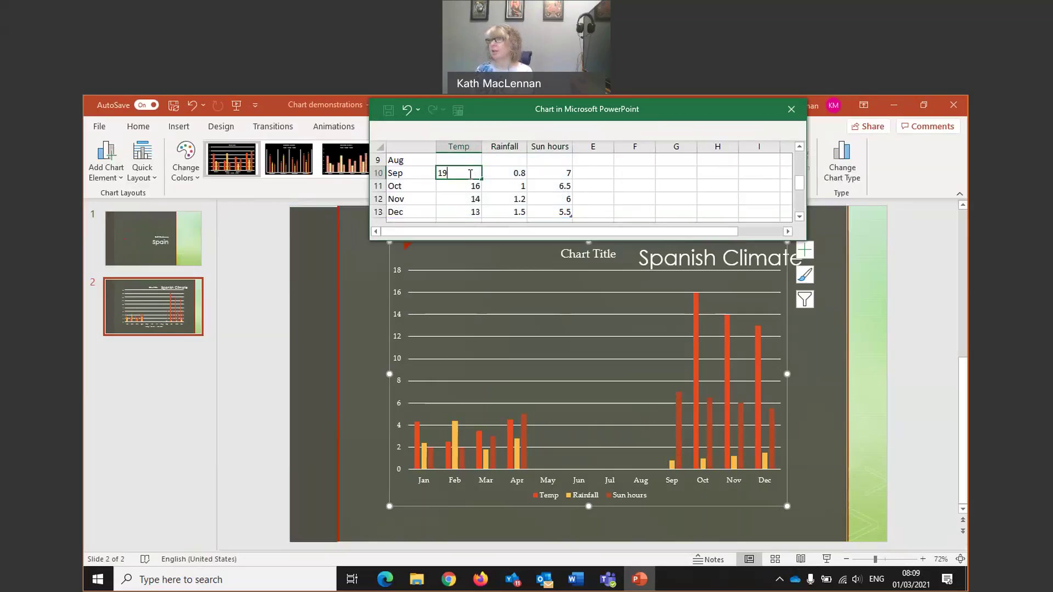
Fill in the Aug row of the chart data with temp 32, rainfall 0.1 and sun hours 8
{"action": "key", "text": "Up"}
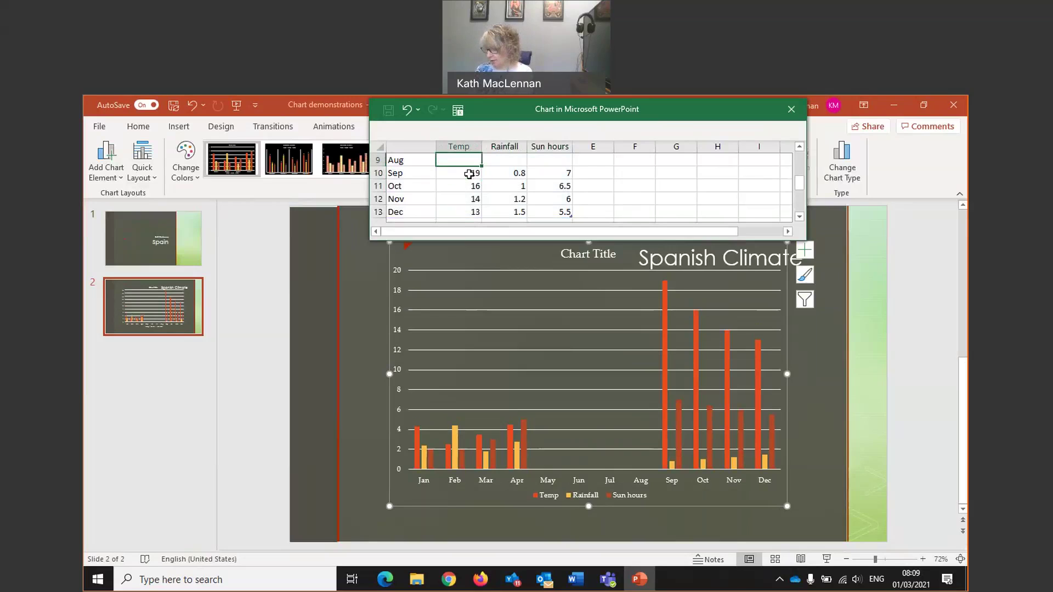
{"action": "type", "text": "32"}
{"action": "key", "text": "Tab"}
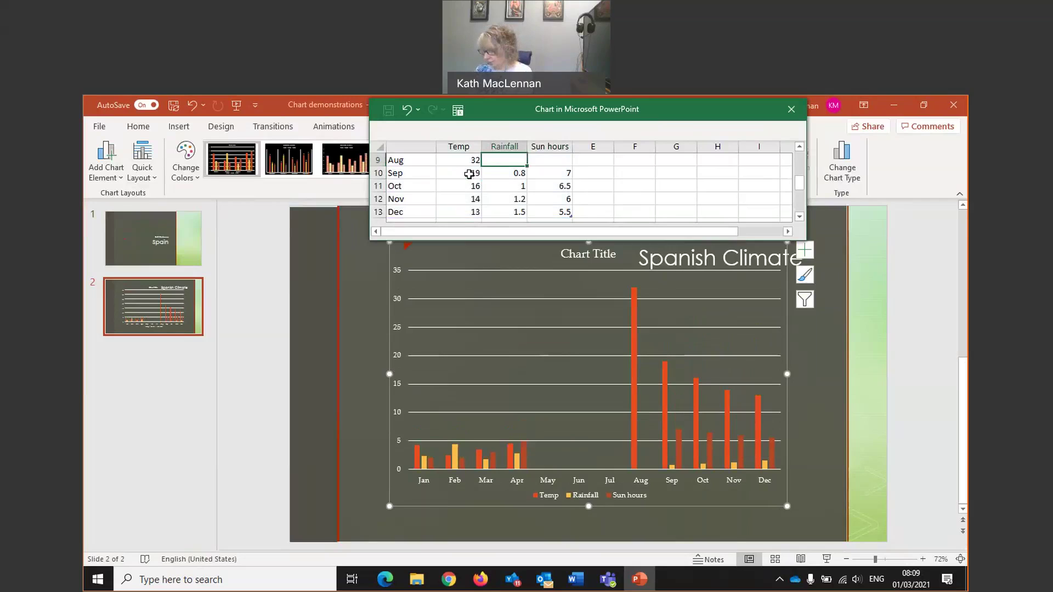
{"action": "type", "text": "0.1"}
{"action": "key", "text": "Tab"}
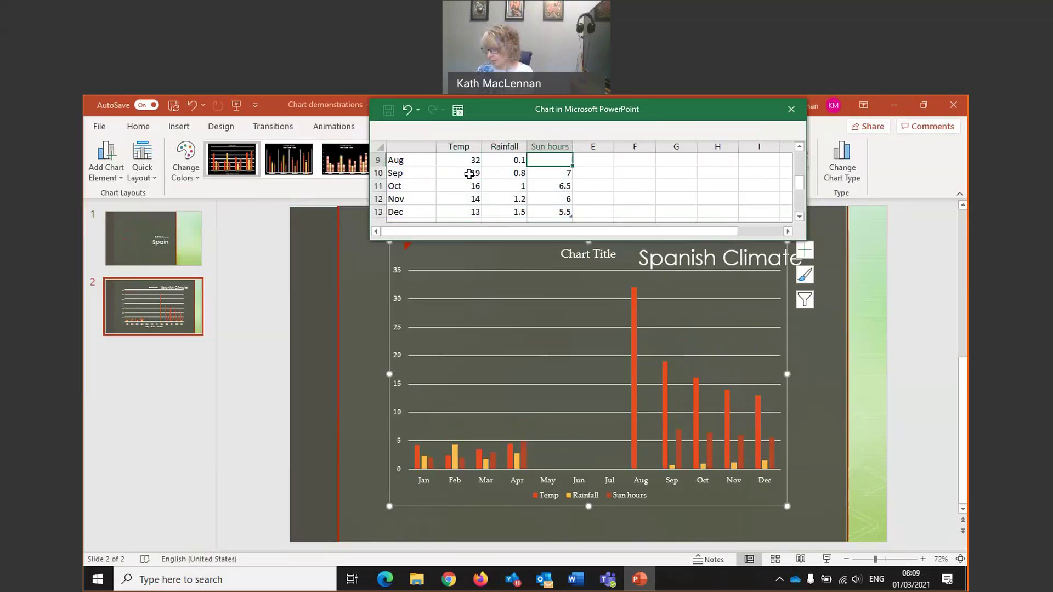
{"action": "type", "text": "8"}
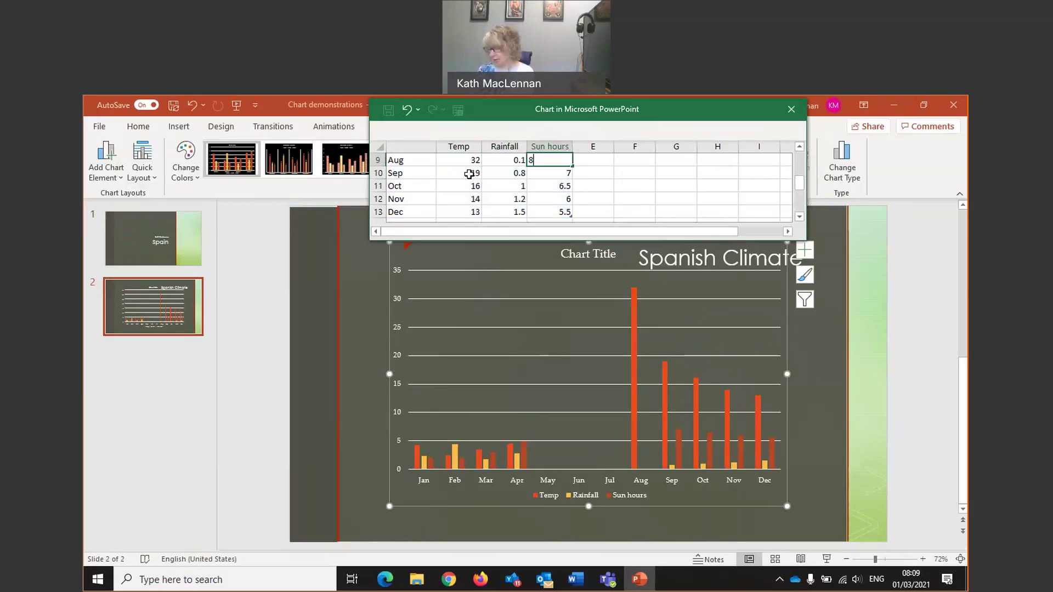
Enter the missing sun hours in the chart data: 9 for Jul, 8 for Jun and 8 for May
{"action": "key", "text": "Up"}
{"action": "key", "text": "Up"}
{"action": "left_click", "coordinate": [551, 172]}
{"action": "type", "text": "9"}
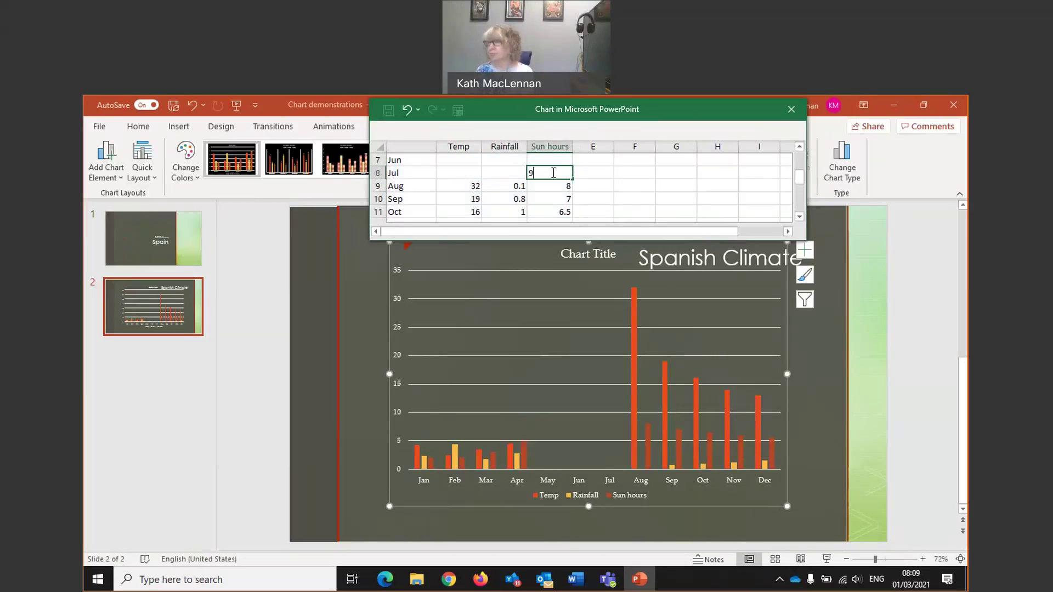
{"action": "key", "text": "Up"}
{"action": "type", "text": "8"}
{"action": "key", "text": "Up"}
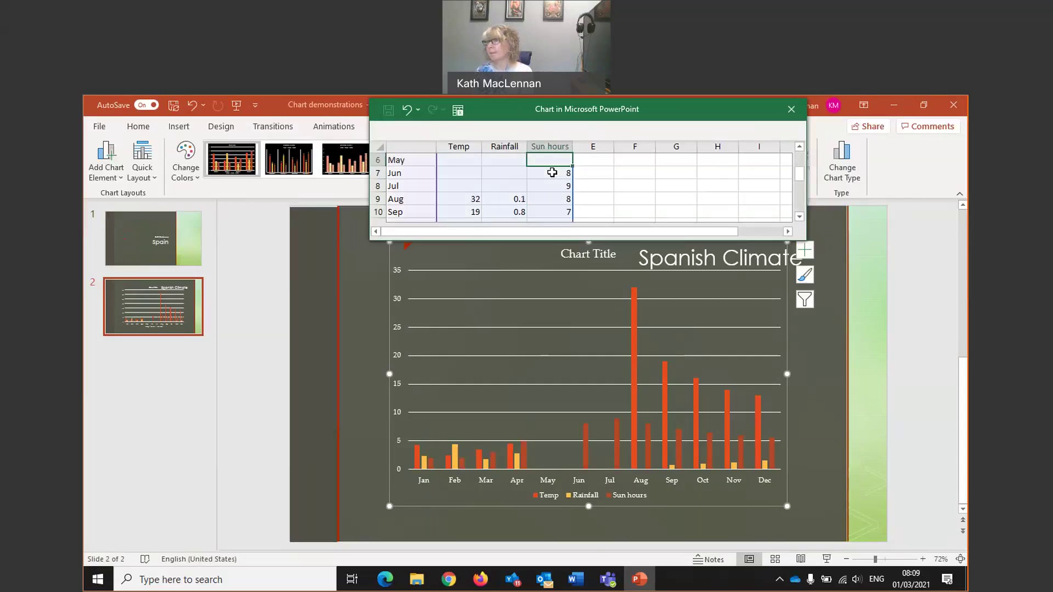
{"action": "type", "text": "8"}
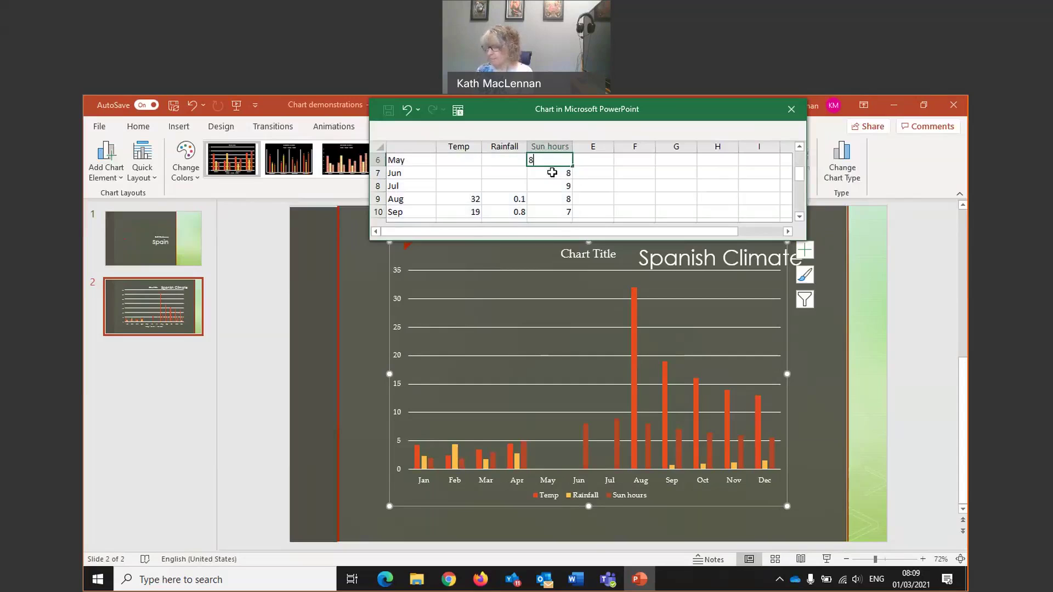
Replace the placeholder sun hours with 7.5 for Apr, 7 for Mar, 6 for Feb and 5.5 for Jan
{"action": "key", "text": "Up"}
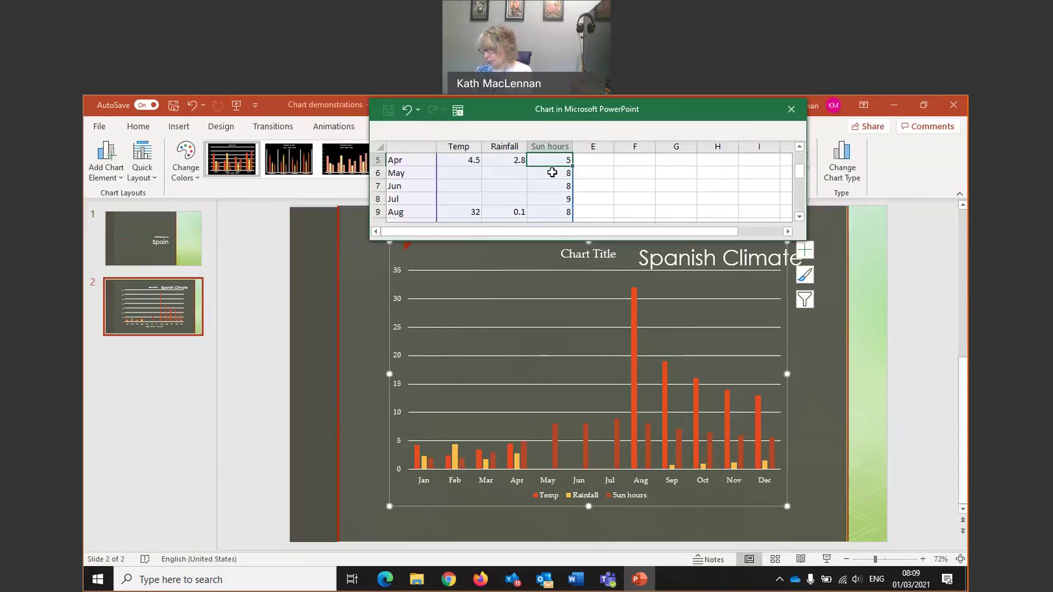
{"action": "type", "text": "7.5"}
{"action": "key", "text": "Up"}
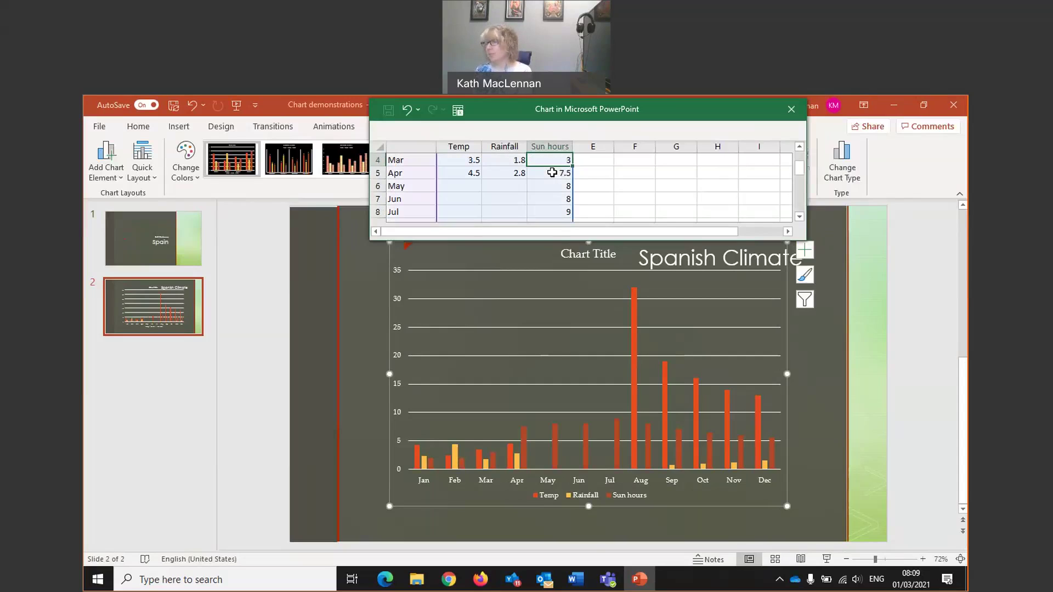
{"action": "type", "text": "7"}
{"action": "key", "text": "Up"}
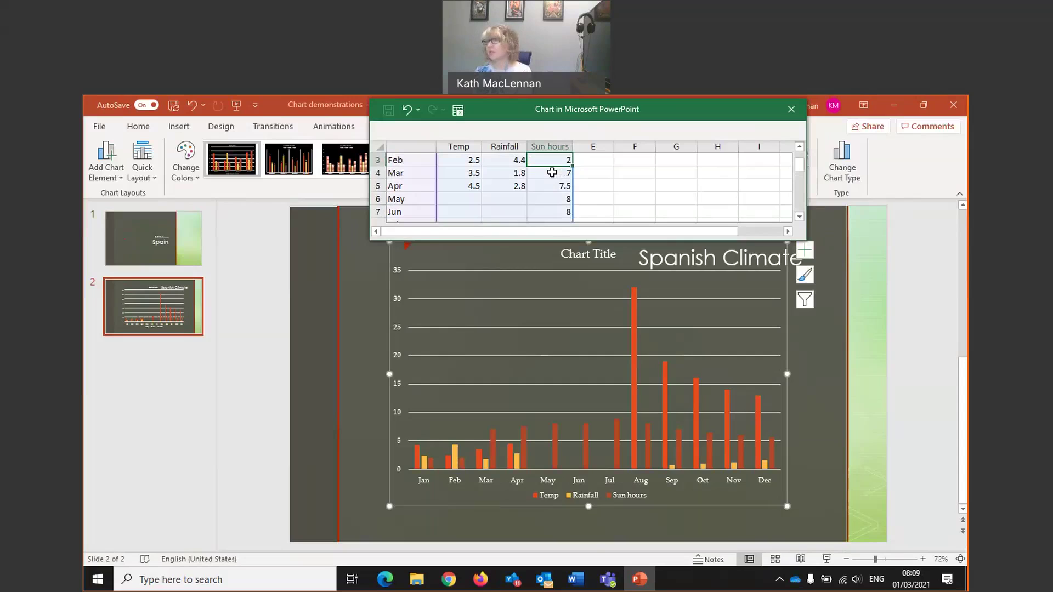
{"action": "type", "text": "6"}
{"action": "key", "text": "Up"}
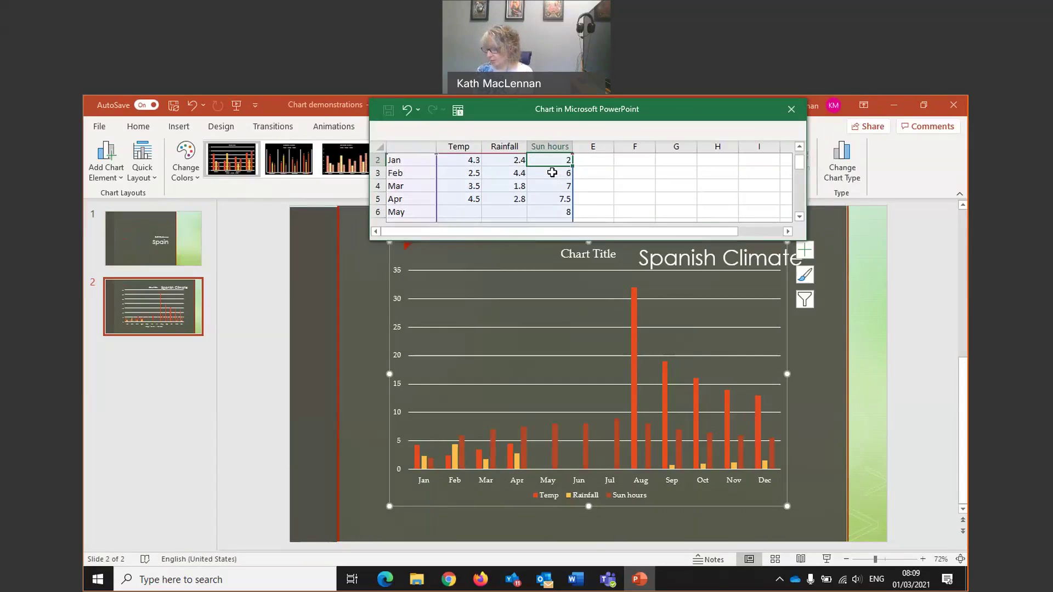
{"action": "type", "text": "5.5"}
Replace the placeholder climate values with temp 12 and rainfall 1.5 for Jan, and rainfall 1.2 and temp 13 for Feb
{"action": "key", "text": "Left"}
{"action": "key", "text": "Left"}
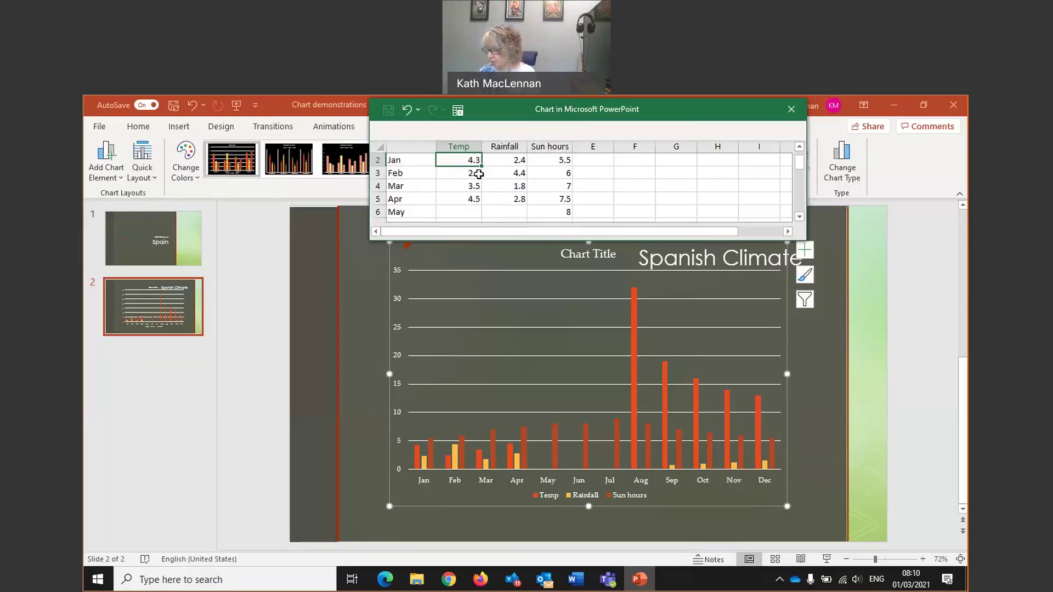
{"action": "type", "text": "12"}
{"action": "key", "text": "Tab"}
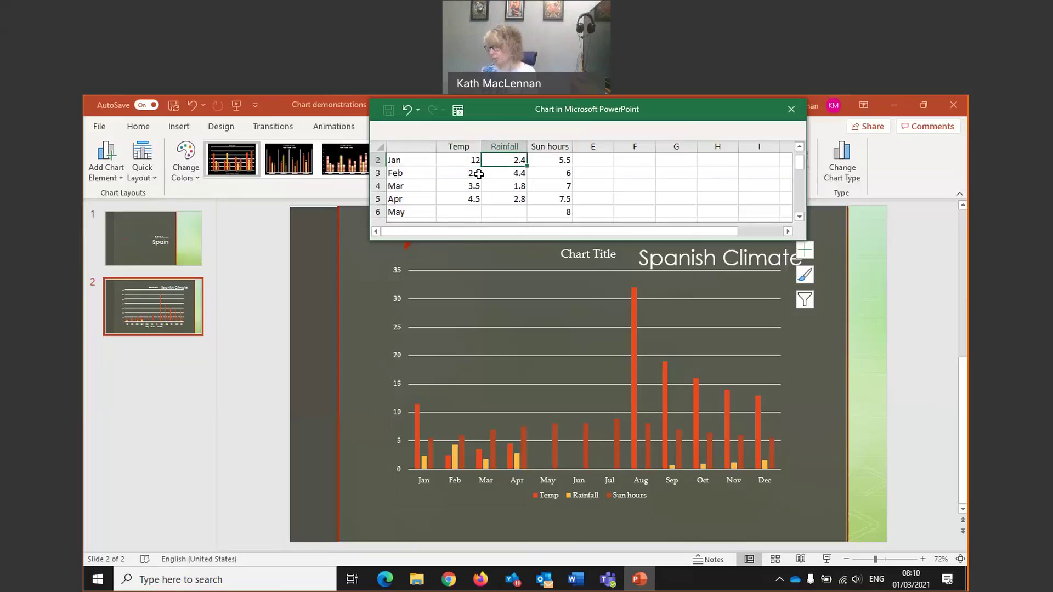
{"action": "type", "text": "1.5"}
{"action": "key", "text": "Return"}
{"action": "type", "text": "1.2"}
{"action": "left_click", "coordinate": [478, 173]}
{"action": "type", "text": "13"}
Replace the placeholder climate values with temp 15 and rainfall 1 for Mar, and rainfall 0.5 and temp 16 for Apr
{"action": "key", "text": "Return"}
{"action": "type", "text": "15"}
{"action": "key", "text": "Tab"}
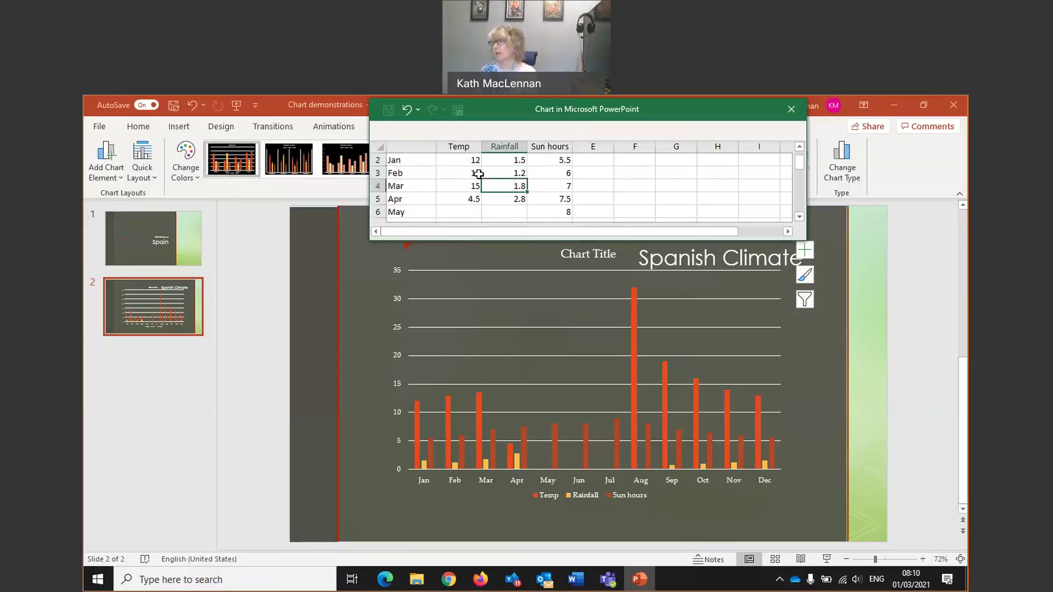
{"action": "type", "text": "1"}
{"action": "key", "text": "Return"}
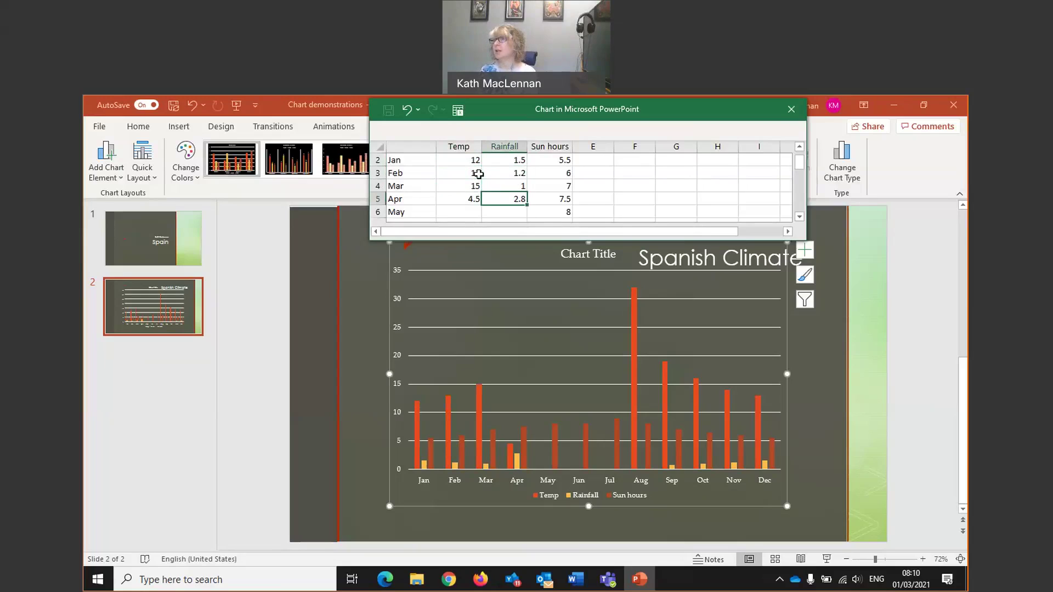
{"action": "type", "text": "0."}
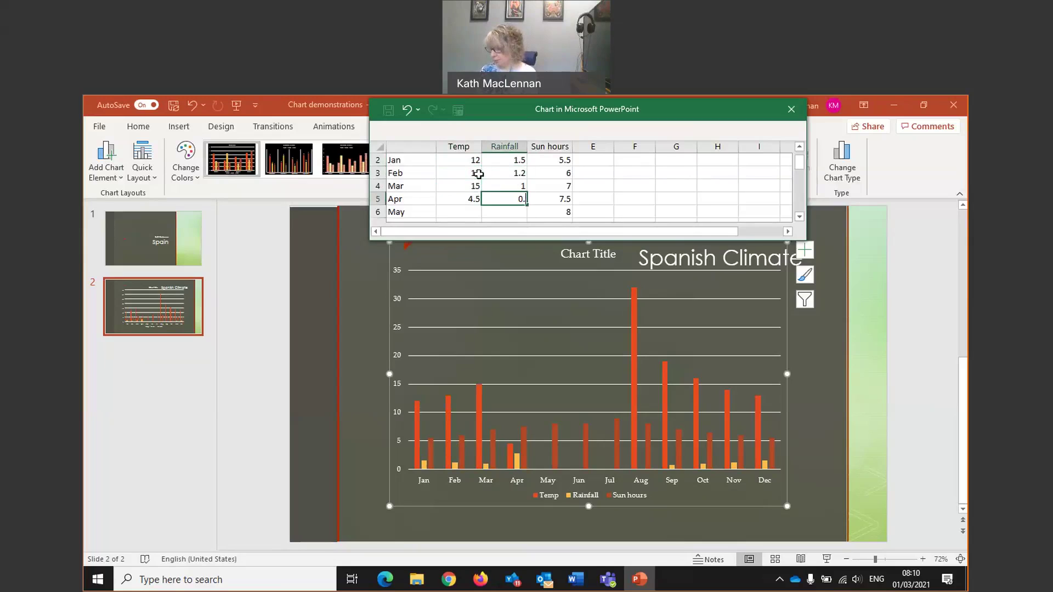
{"action": "type", "text": "5"}
{"action": "key", "text": "Left"}
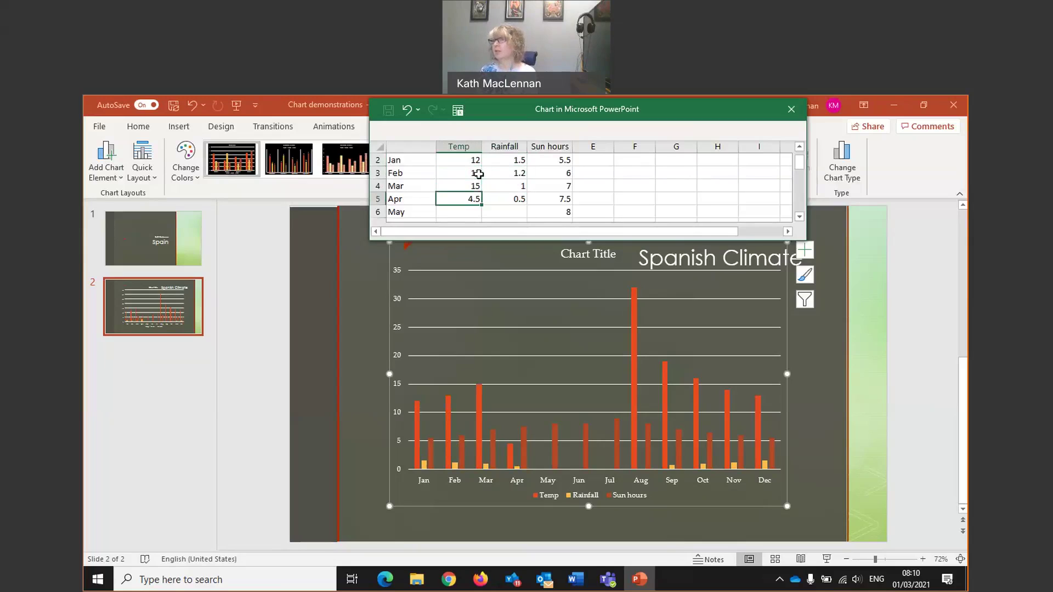
{"action": "type", "text": "16"}
Enter the missing temperatures in the chart data: 22 for May, 28 for Jun and 30 for Jul
{"action": "key", "text": "Return"}
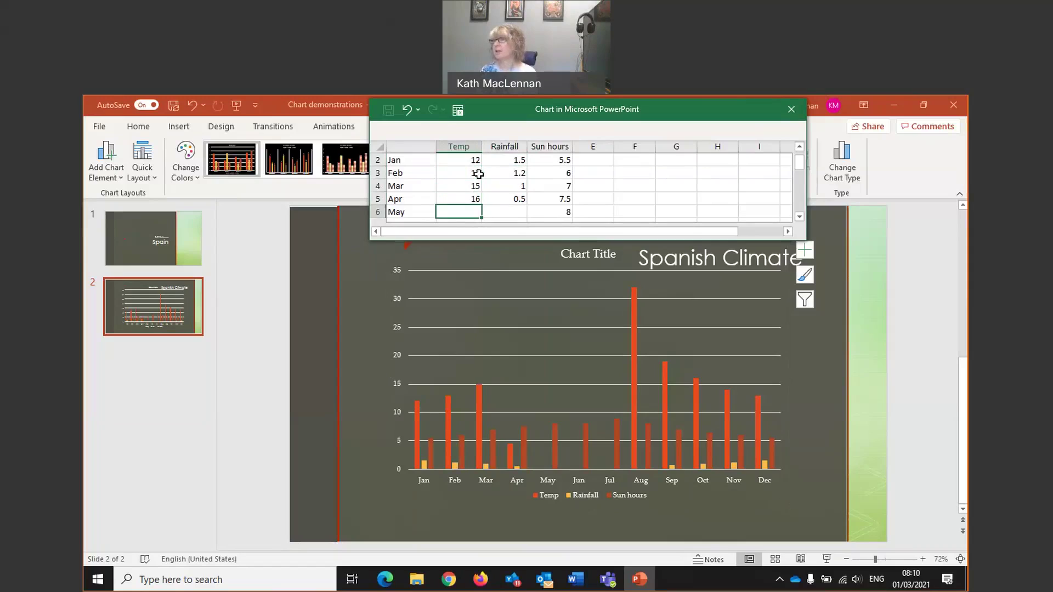
{"action": "type", "text": "22"}
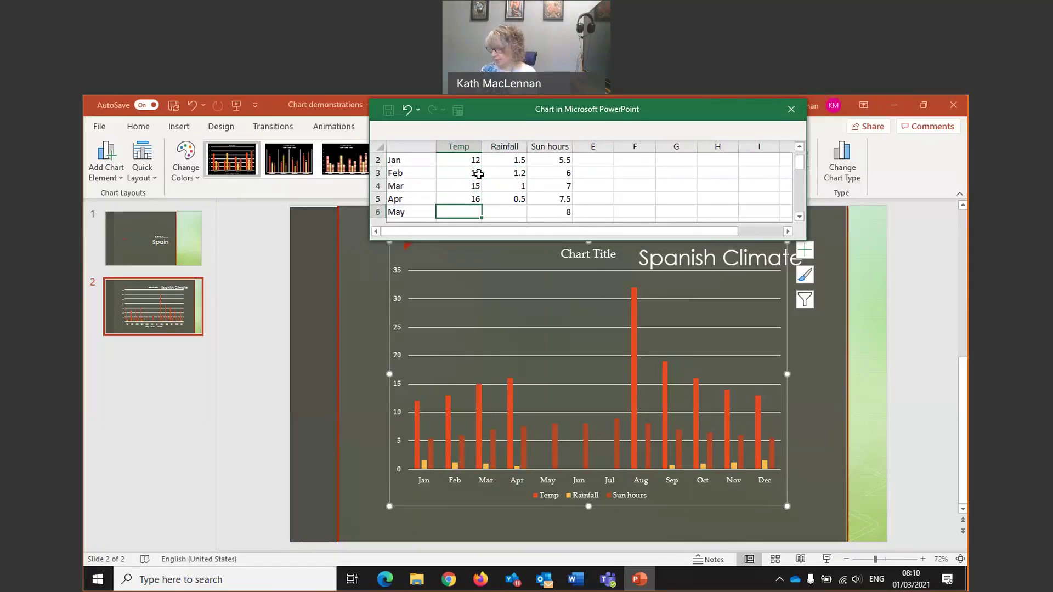
{"action": "key", "text": "Return"}
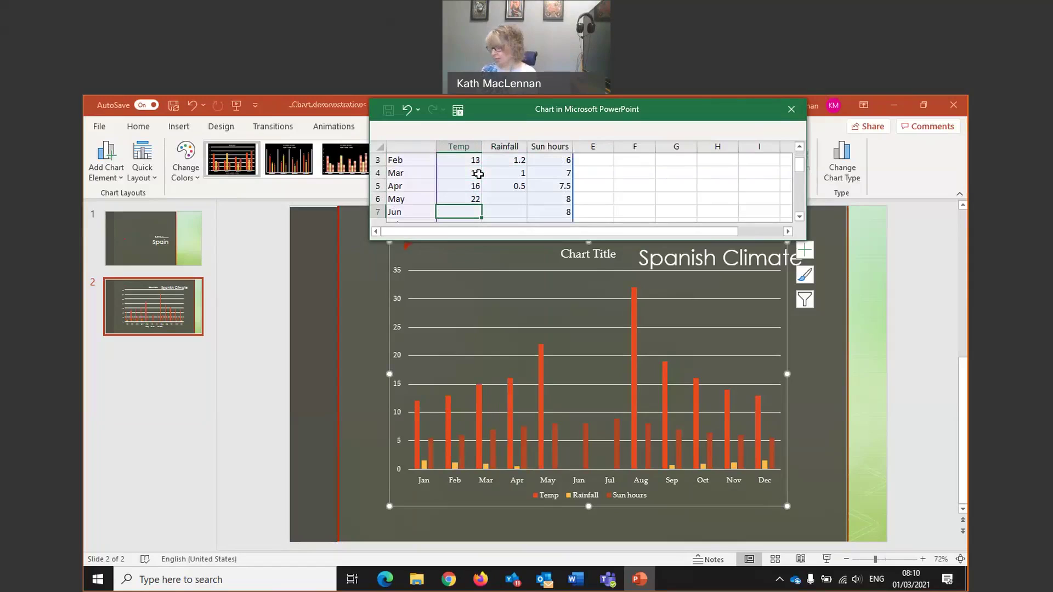
{"action": "type", "text": "28"}
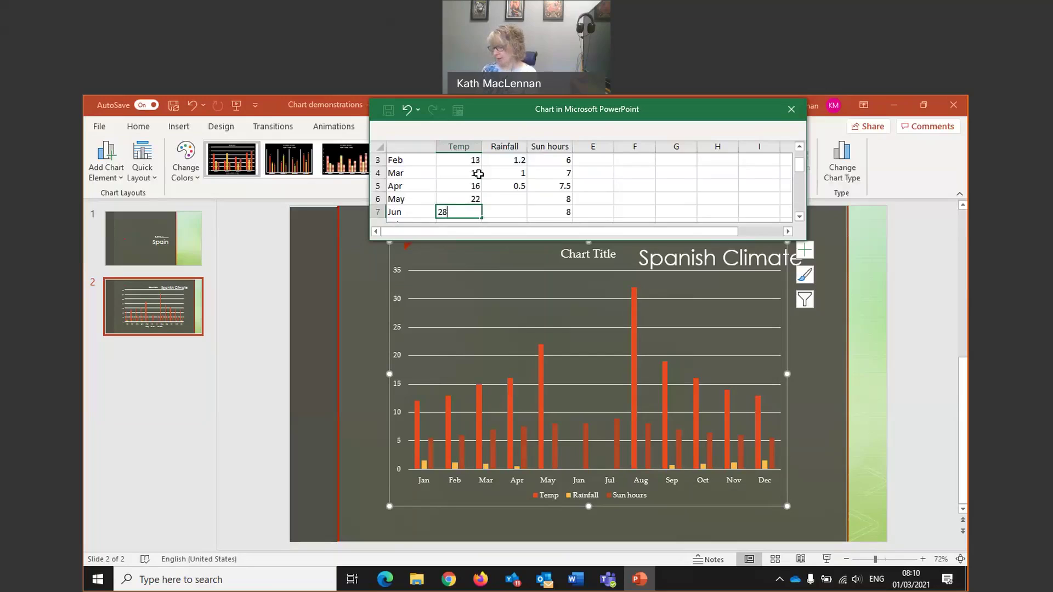
{"action": "key", "text": "Return"}
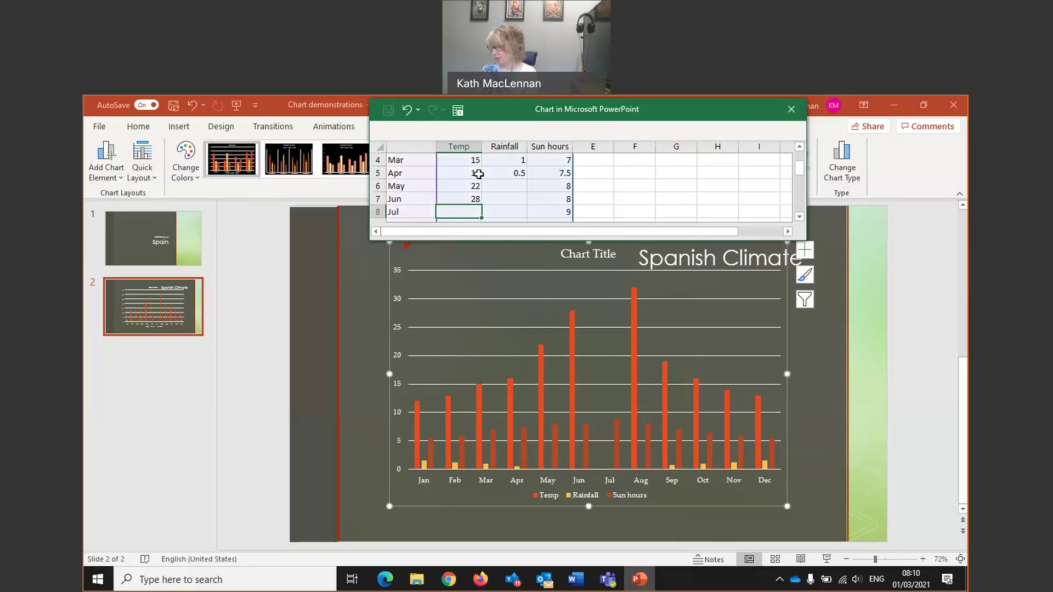
{"action": "type", "text": "30"}
{"action": "key", "text": "Return"}
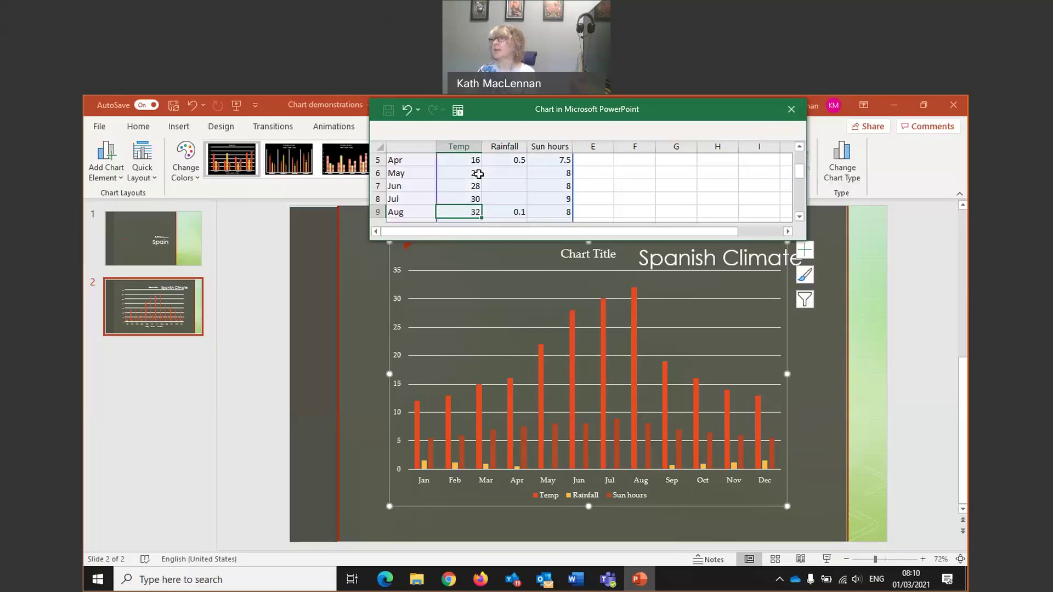
Enter the missing rainfall of 0 for Jul, 0 for Jun and 0.2 for May, and close the chart data sheet
{"action": "left_click", "coordinate": [504, 199]}
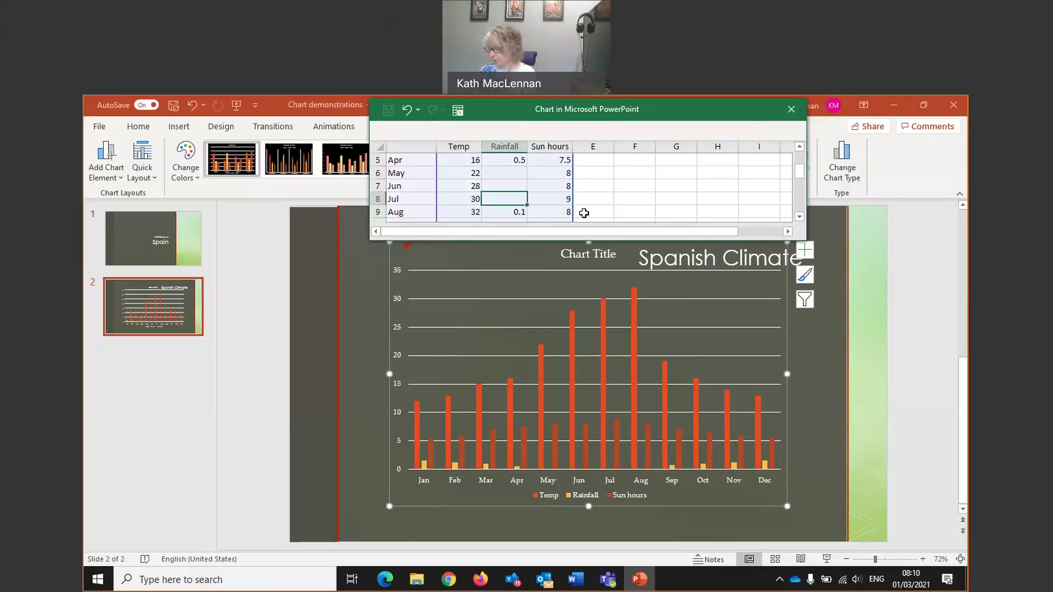
{"action": "type", "text": "0"}
{"action": "key", "text": "Up"}
{"action": "type", "text": "0"}
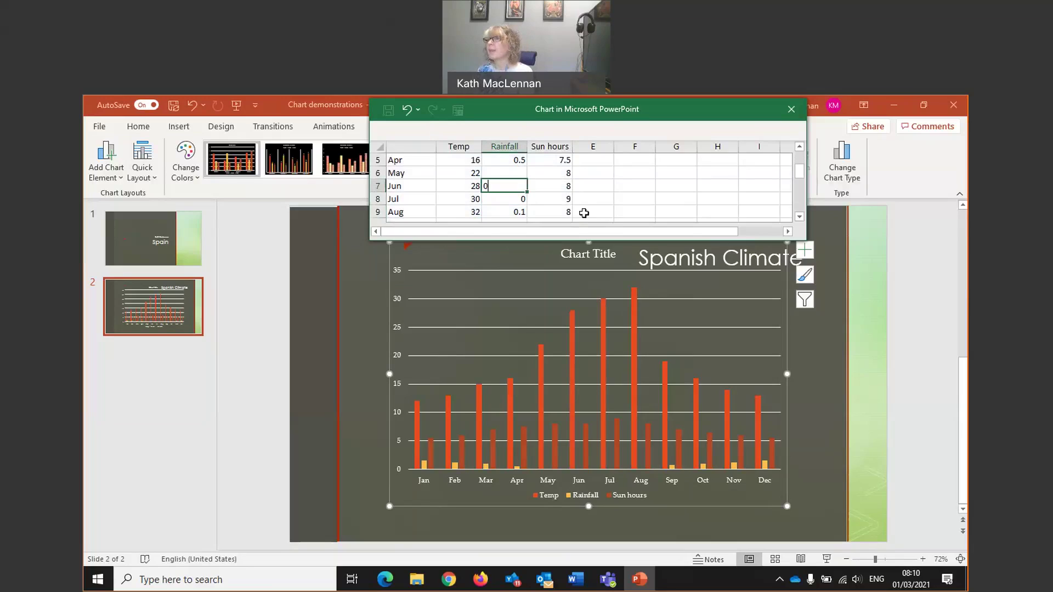
{"action": "key", "text": "Up"}
{"action": "type", "text": "0.2"}
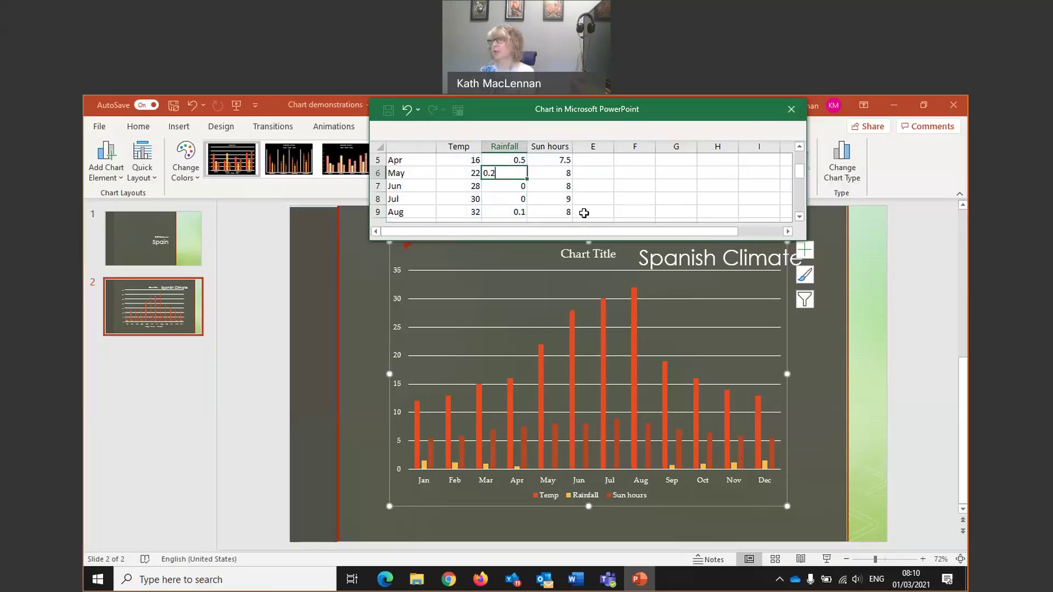
{"action": "key", "text": "Return"}
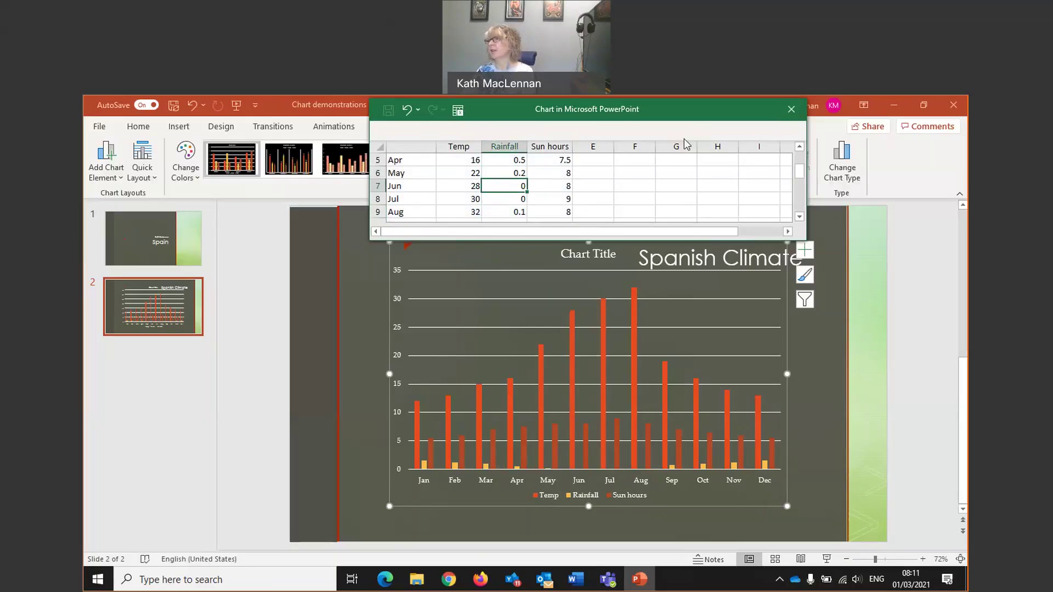
{"action": "left_click", "coordinate": [792, 109]}
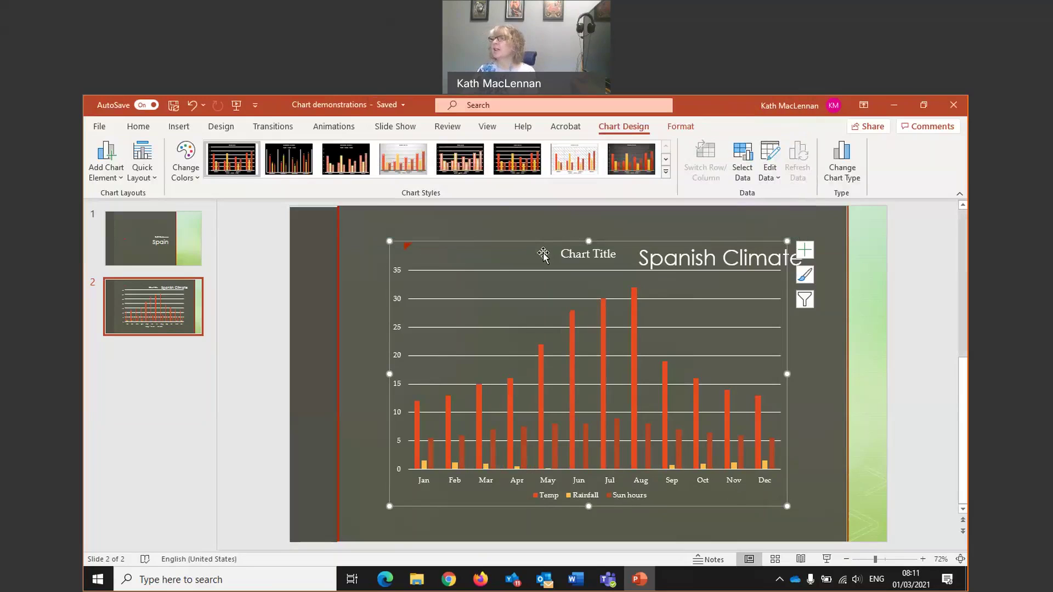
Shrink the chart so it sits below the Spanish Climate heading, and replace the placeholder chart title with "Average"
{"action": "left_click_drag", "start_coordinate": [389, 245], "coordinate": [403, 280]}
{"action": "left_click", "coordinate": [602, 294]}
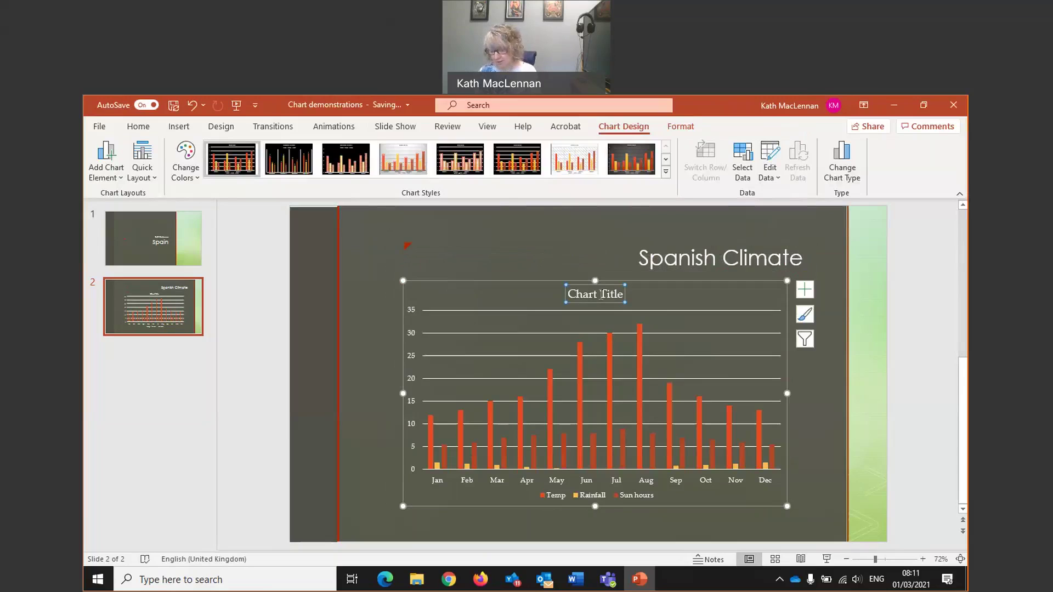
{"action": "type", "text": "Spanich"}
{"action": "key", "text": "BackSpace"}
{"action": "key", "text": "BackSpace"}
{"action": "key", "text": "BackSpace"}
{"action": "key", "text": "BackSpace"}
{"action": "key", "text": "BackSpace"}
{"action": "key", "text": "BackSpace"}
{"action": "key", "text": "BackSpace"}
{"action": "type", "text": "Average"}
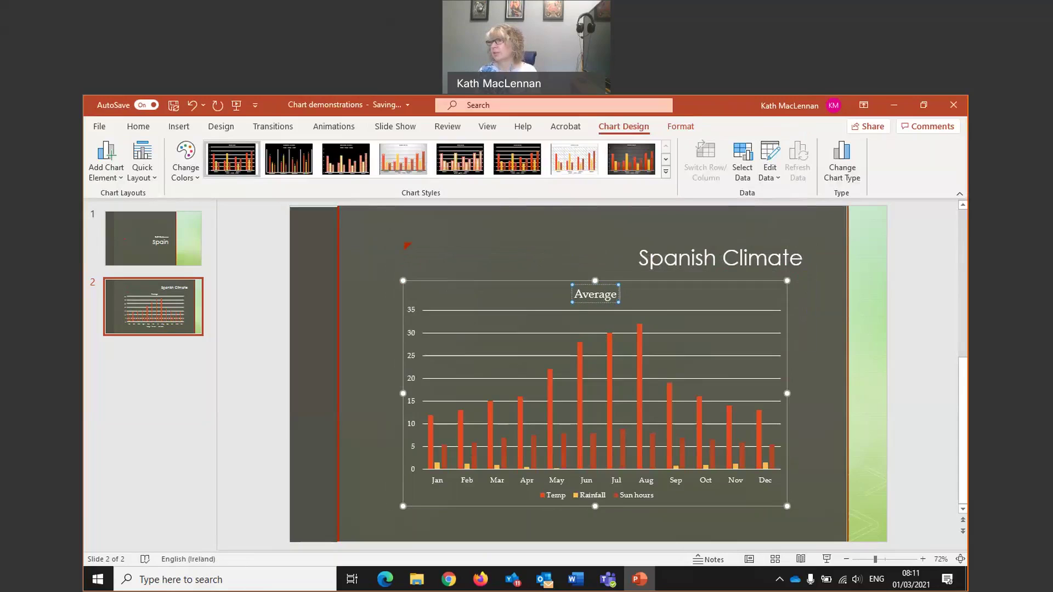